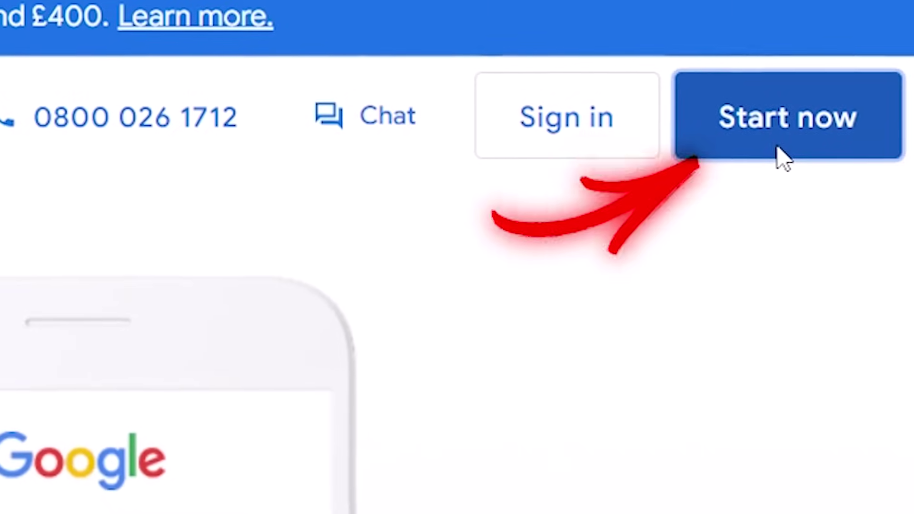
- Start creating a new Google Ads account and choose not to use the existing Business Profile info
{"action": "left_click", "coordinate": [864, 86]}
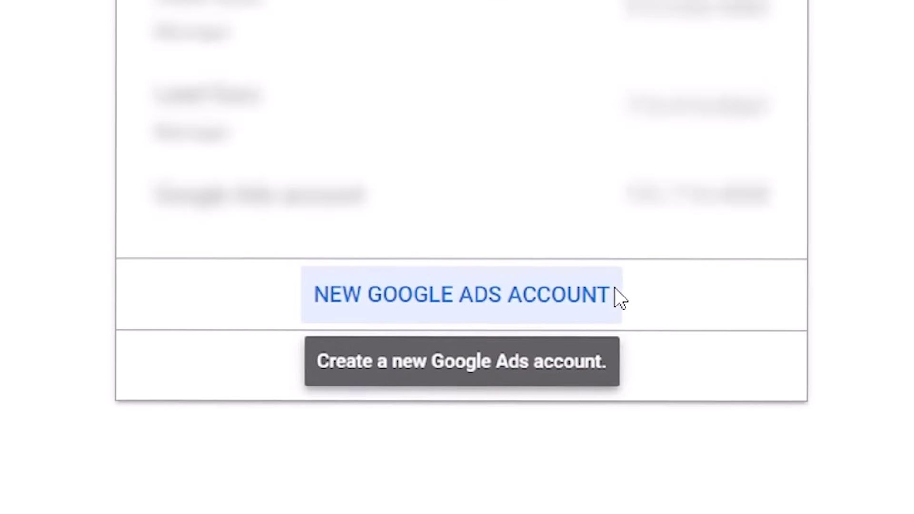
{"action": "left_click", "coordinate": [581, 304]}
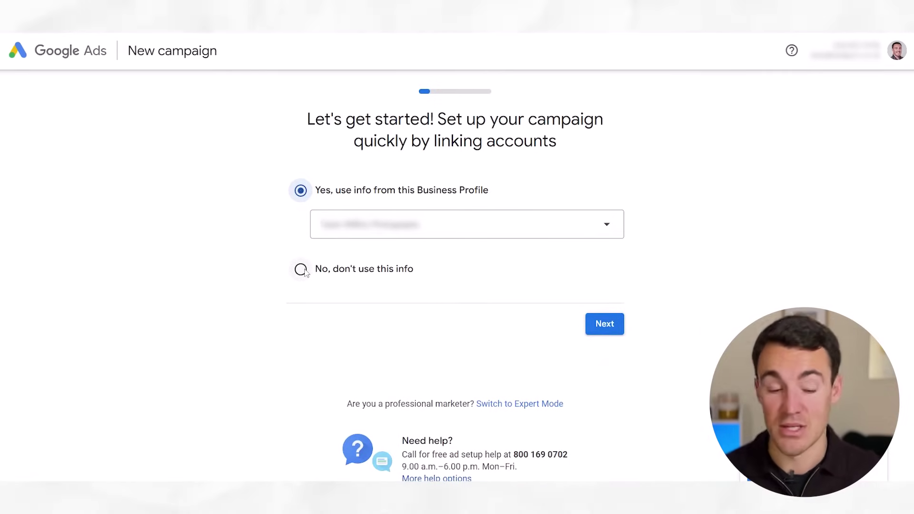
{"action": "left_click", "coordinate": [304, 273]}
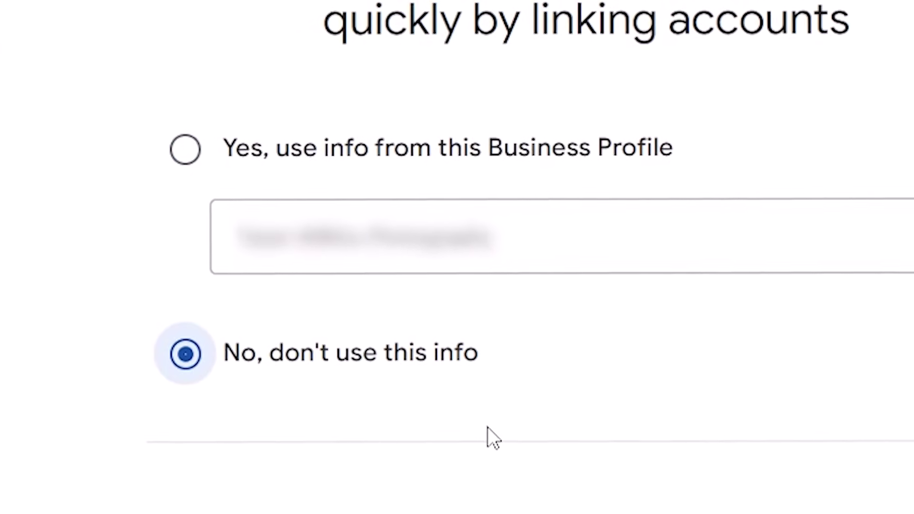
{"action": "left_click", "coordinate": [591, 380]}
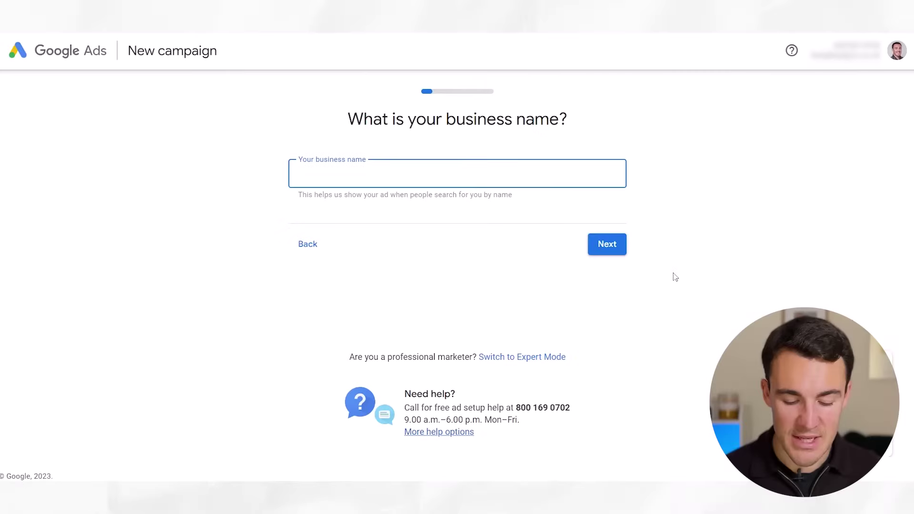
{"action": "type", "text": "Lead Guru"}
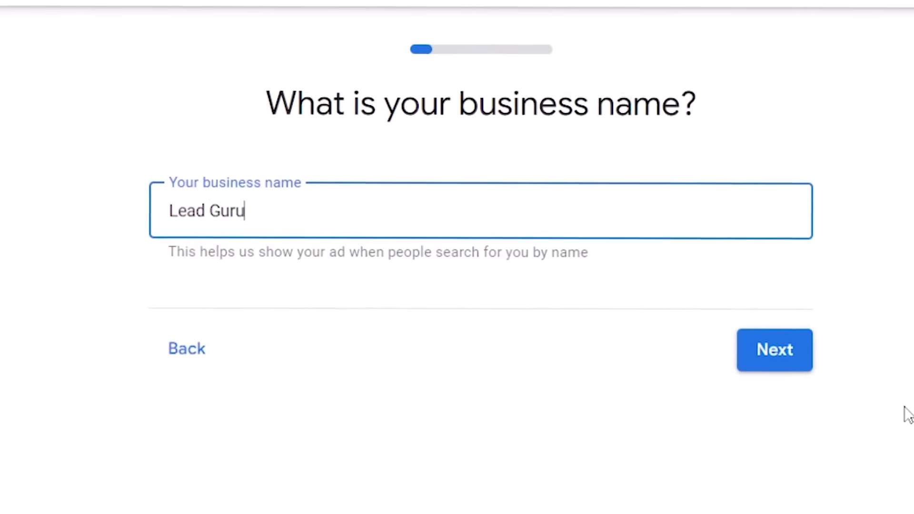
{"action": "left_click", "coordinate": [781, 348]}
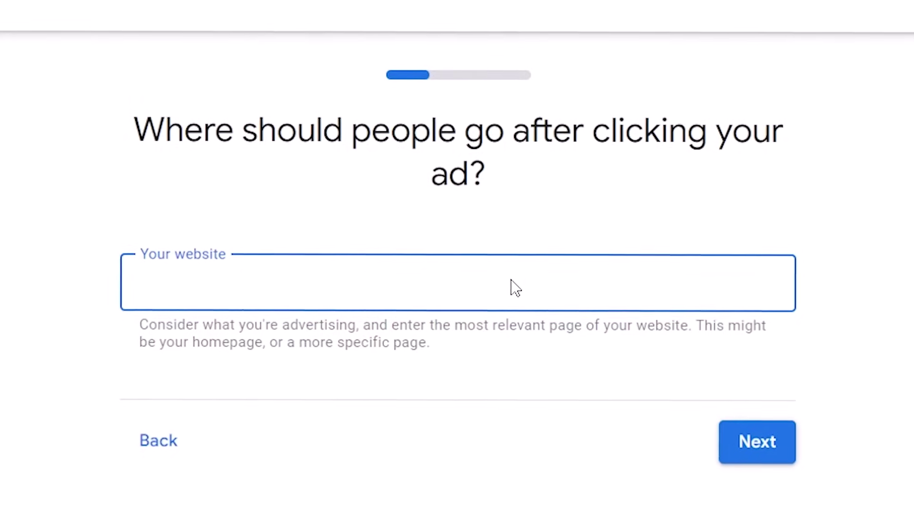
{"action": "type", "text": "https://www.leadguru.co.uk/"}
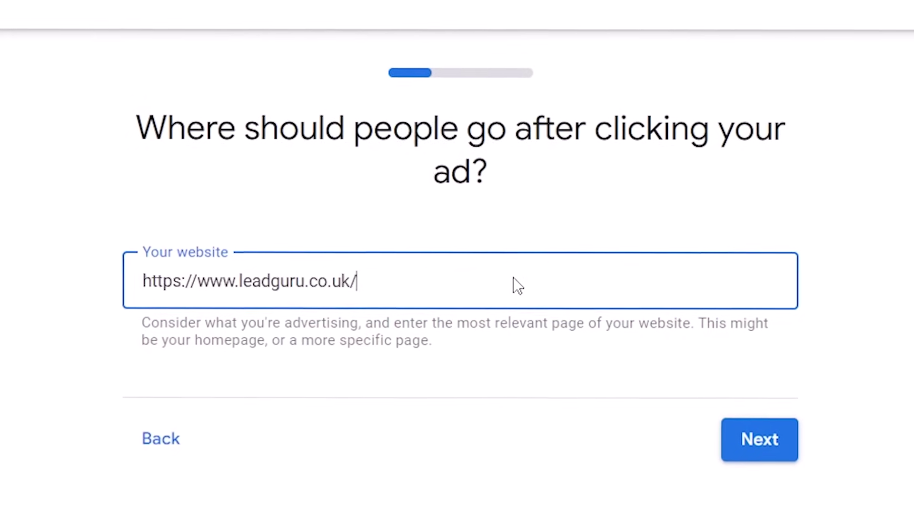
{"action": "left_click", "coordinate": [783, 440]}
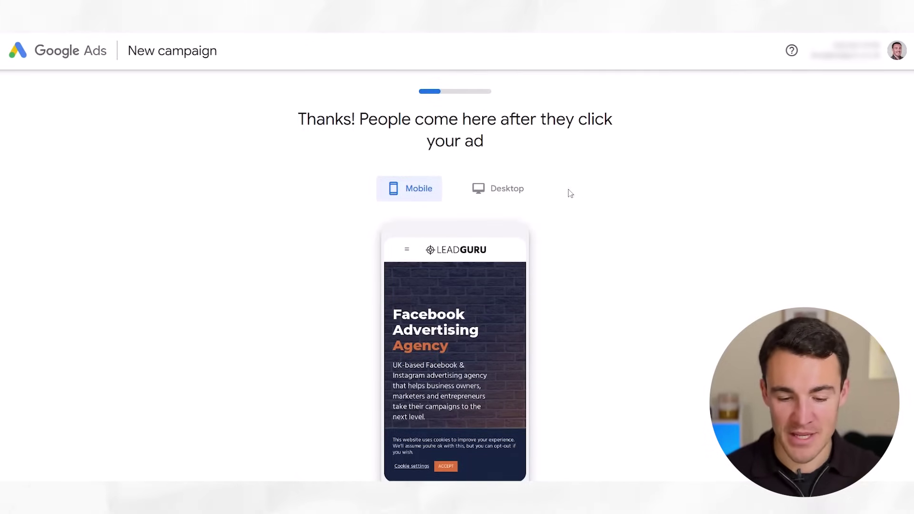
- Preview the landing page in its desktop version and accept it as the ad's destination
{"action": "left_click", "coordinate": [488, 190]}
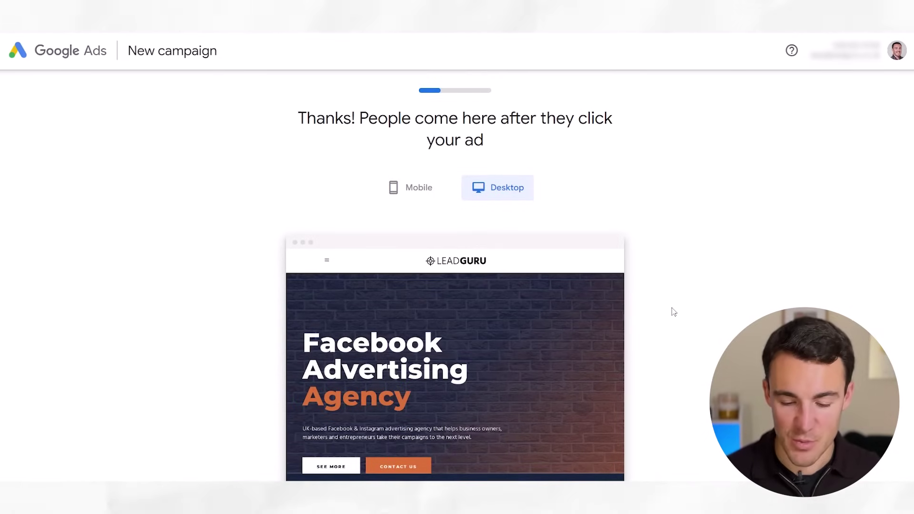
{"action": "scroll", "coordinate": [674, 312], "scroll_direction": "down", "scroll_amount": 4}
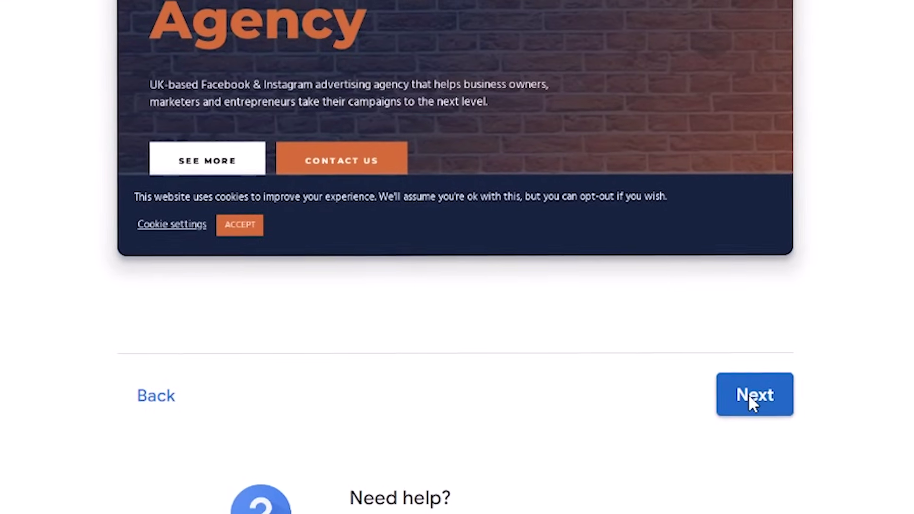
{"action": "left_click", "coordinate": [748, 396]}
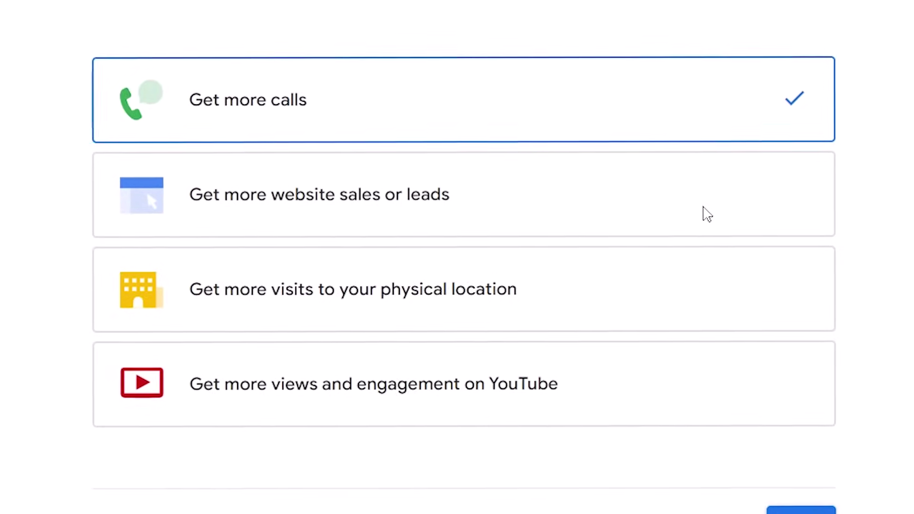
- Set the main advertising goal to more website sales or leads and begin connecting Google Analytics
{"action": "left_click", "coordinate": [709, 214]}
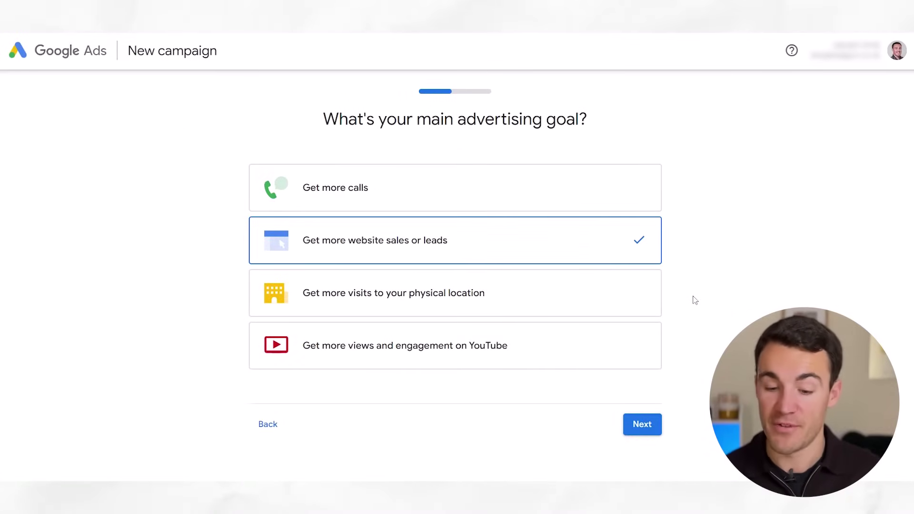
{"action": "left_click", "coordinate": [642, 425]}
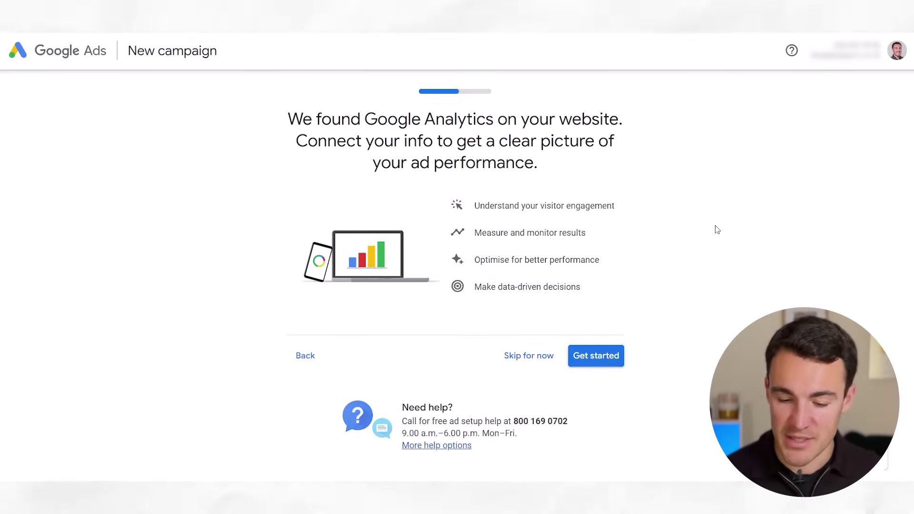
{"action": "left_click", "coordinate": [609, 358]}
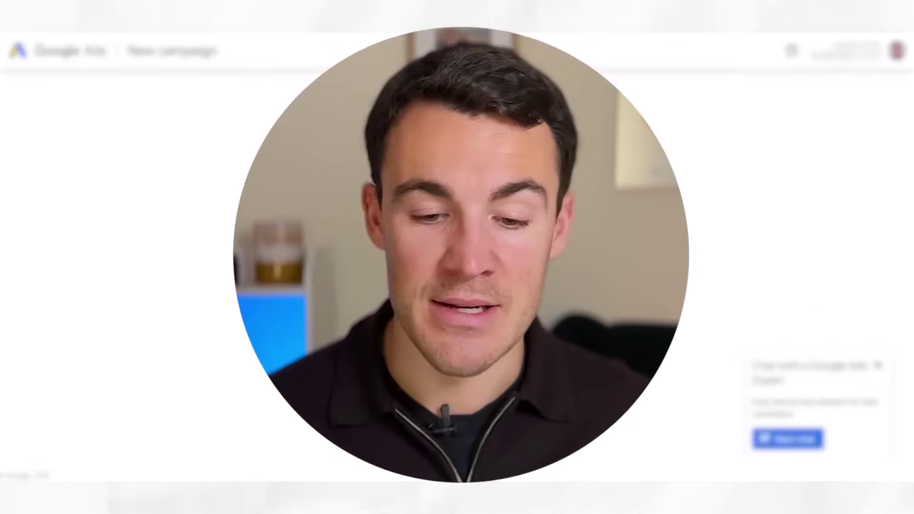
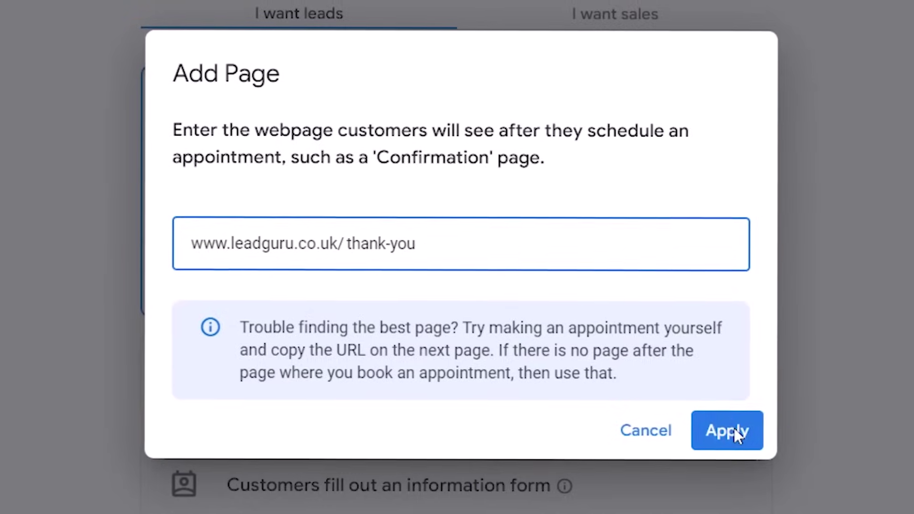
{"action": "left_click", "coordinate": [614, 348]}
{"action": "left_click", "coordinate": [759, 413]}
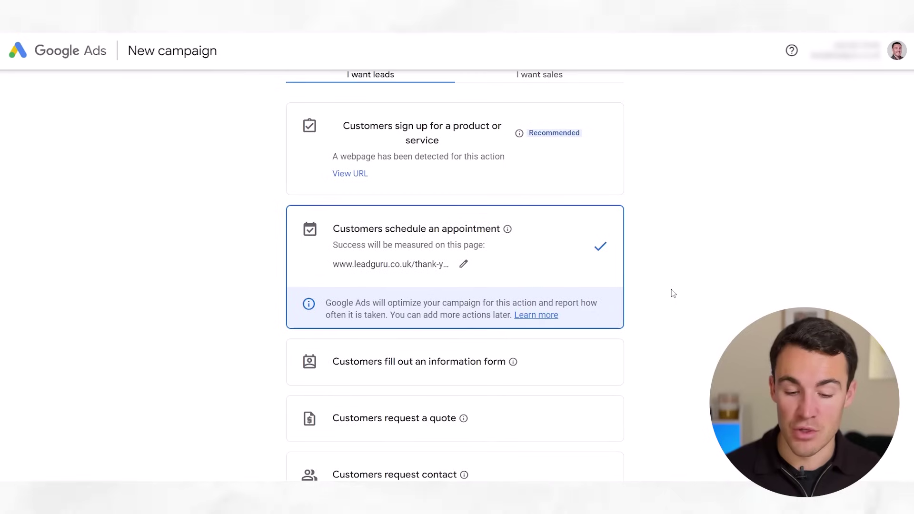
{"action": "scroll", "coordinate": [661, 290], "scroll_direction": "down", "scroll_amount": 2}
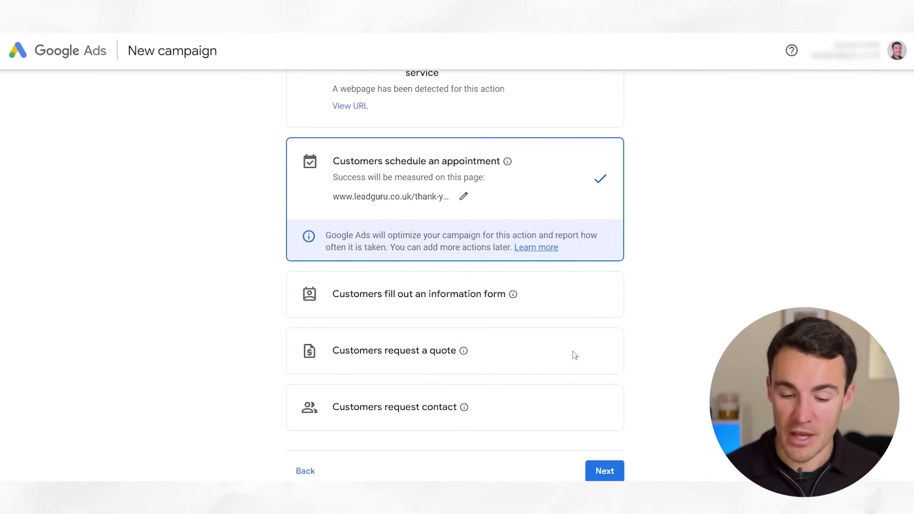
{"action": "scroll", "coordinate": [652, 306], "scroll_direction": "up", "scroll_amount": 3}
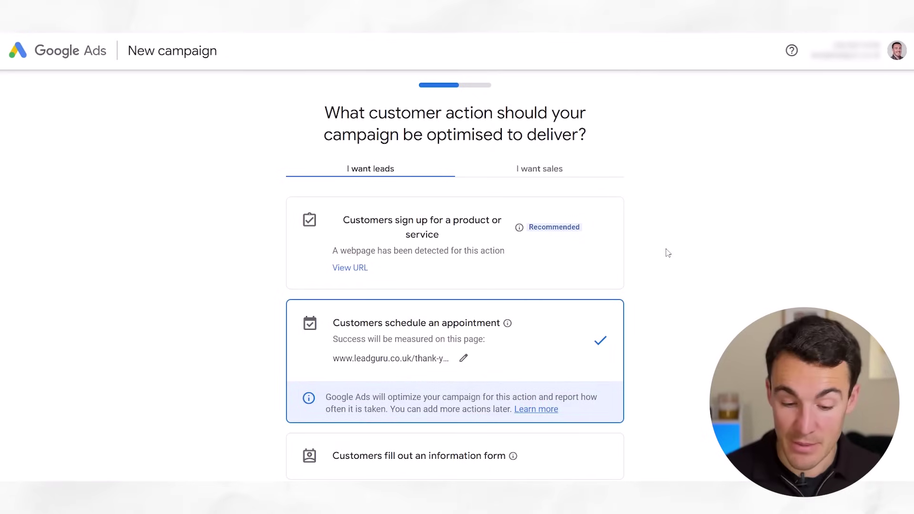
{"action": "scroll", "coordinate": [668, 252], "scroll_direction": "down", "scroll_amount": 3}
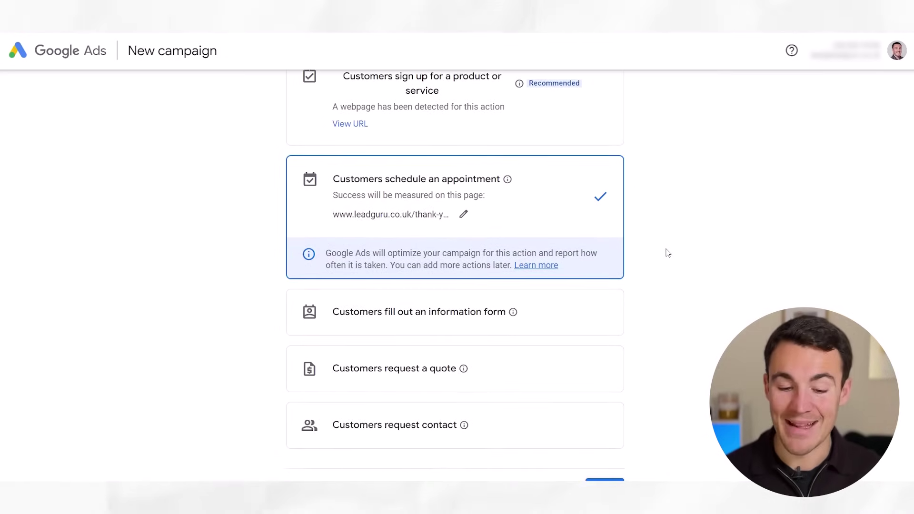
{"action": "scroll", "coordinate": [665, 253], "scroll_direction": "down", "scroll_amount": 3}
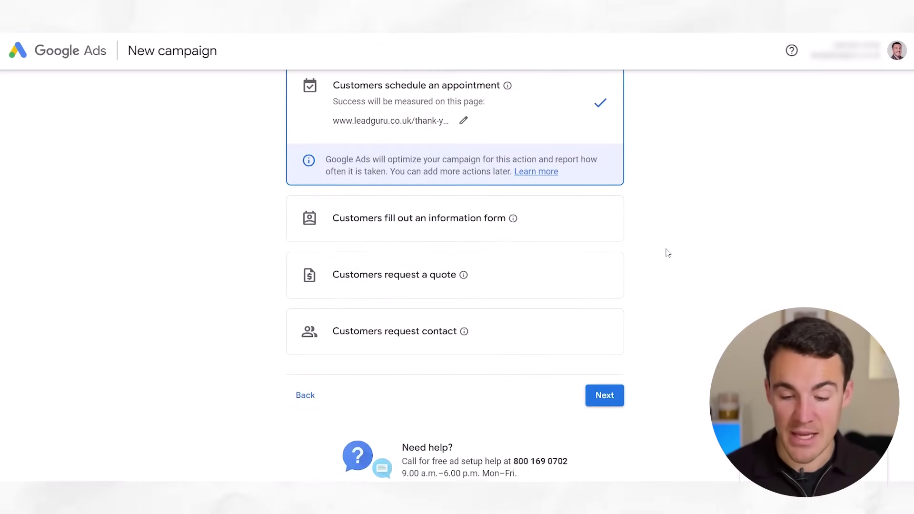
{"action": "left_click", "coordinate": [604, 394]}
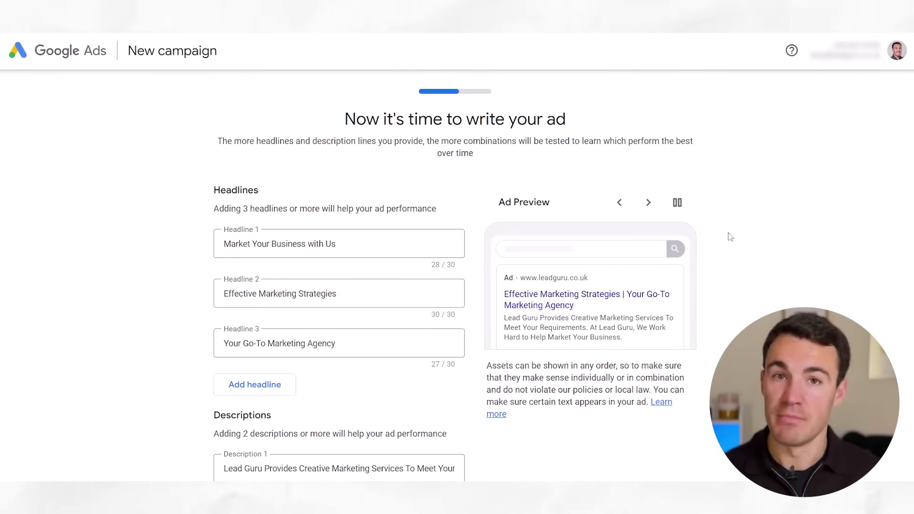
- Look through the suggested ad headlines and descriptions and accept them without a call button
{"action": "scroll", "coordinate": [418, 136], "scroll_direction": "down", "scroll_amount": 1}
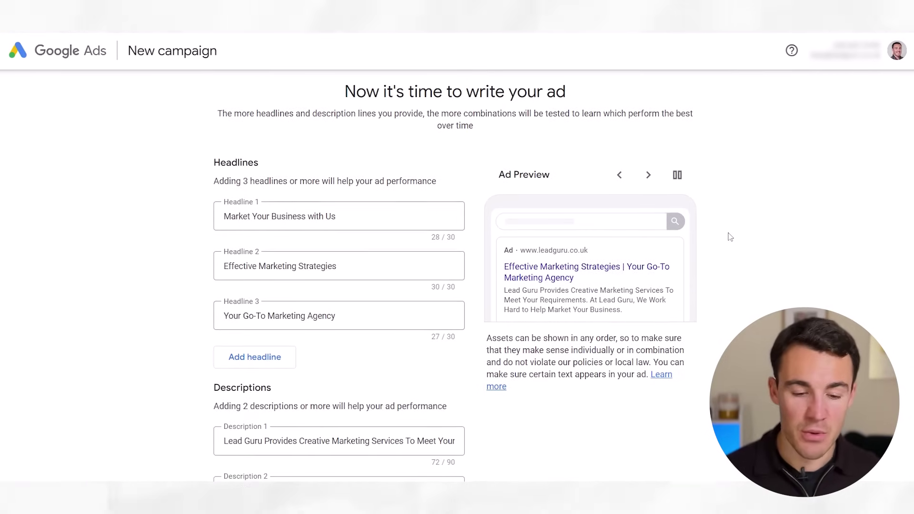
{"action": "scroll", "coordinate": [233, 165], "scroll_direction": "down", "scroll_amount": 5}
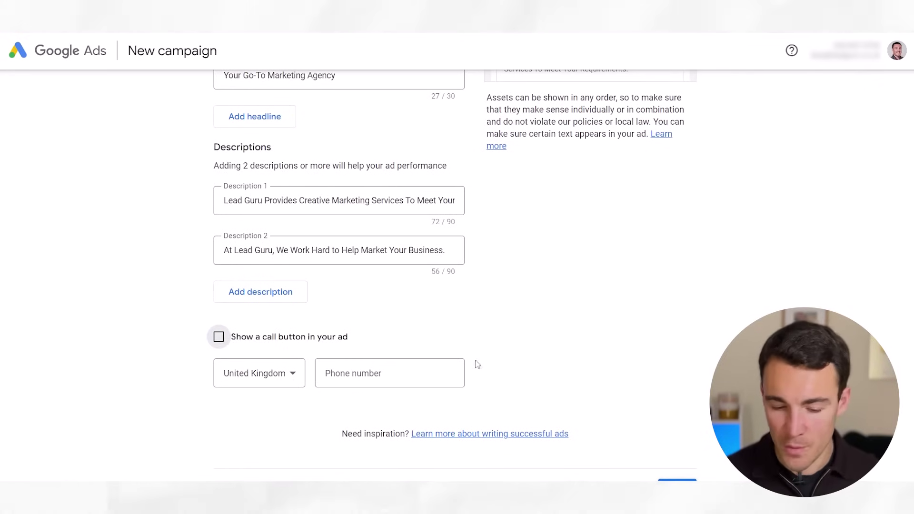
{"action": "scroll", "coordinate": [531, 365], "scroll_direction": "down", "scroll_amount": 1}
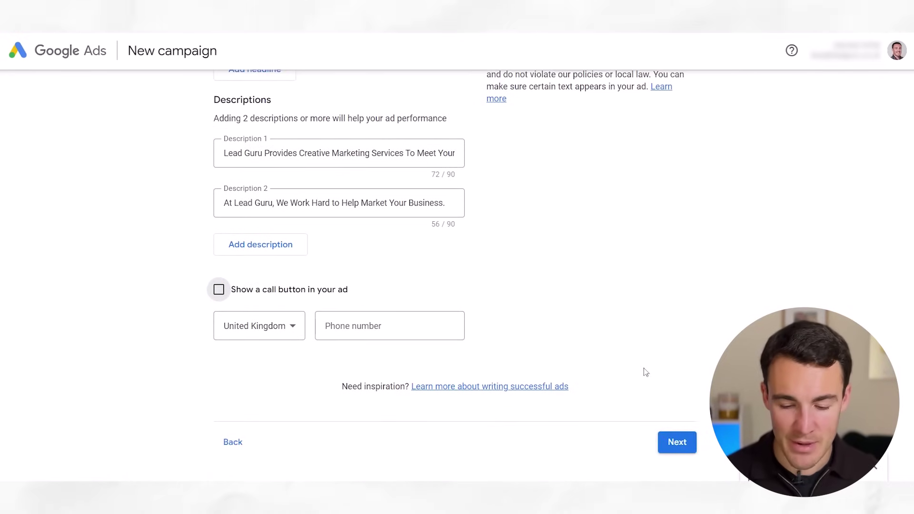
{"action": "left_click", "coordinate": [678, 444]}
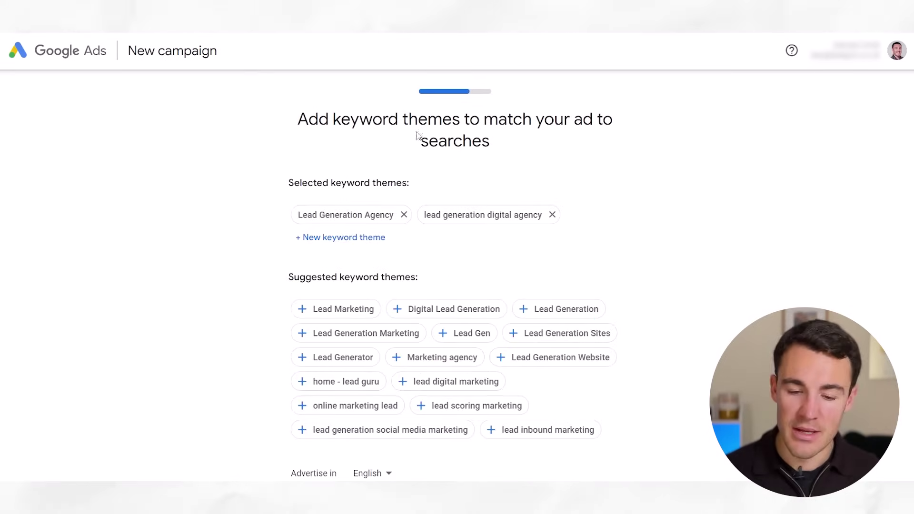
- Accept the selected lead generation keyword themes and the United Kingdom as the ad's location
{"action": "scroll", "coordinate": [626, 222], "scroll_direction": "down", "scroll_amount": 5}
{"action": "left_click", "coordinate": [605, 340]}
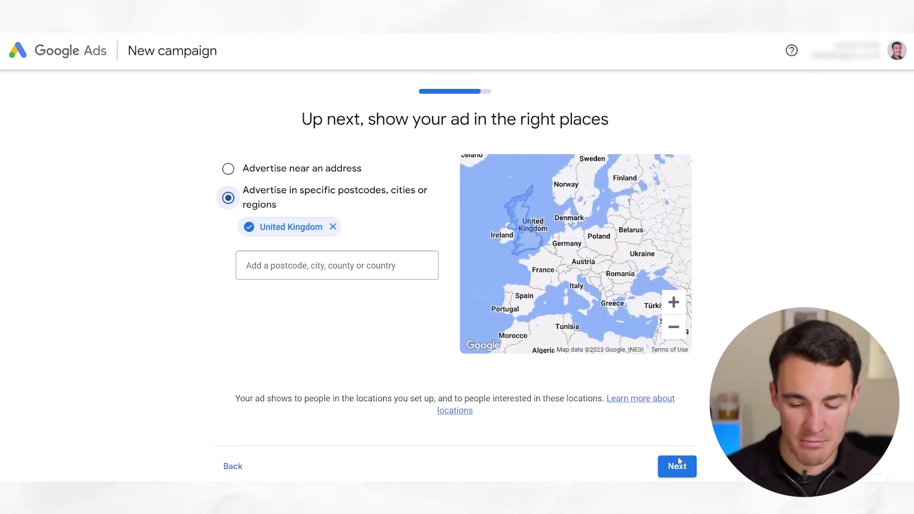
{"action": "left_click", "coordinate": [672, 473]}
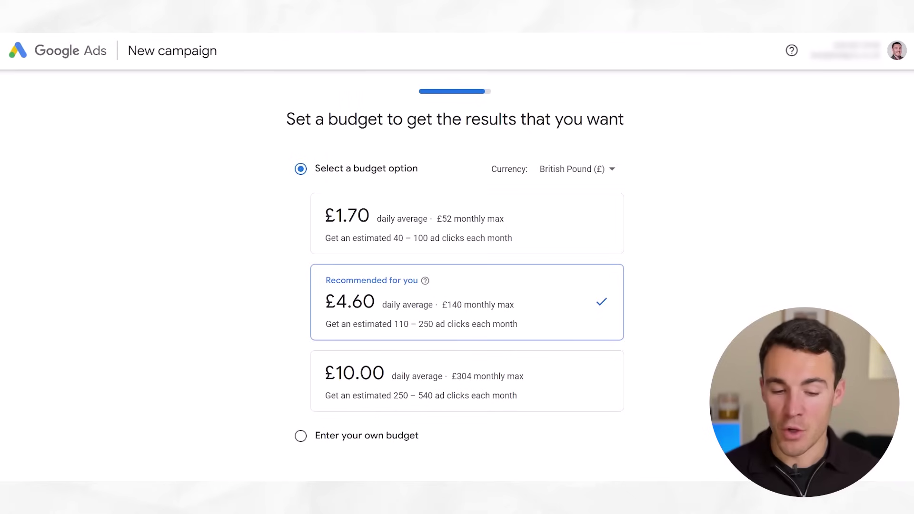
- Accept the recommended £4.60 daily average budget, and approve the campaign settings on the review page
{"action": "scroll", "coordinate": [693, 326], "scroll_direction": "down", "scroll_amount": 5}
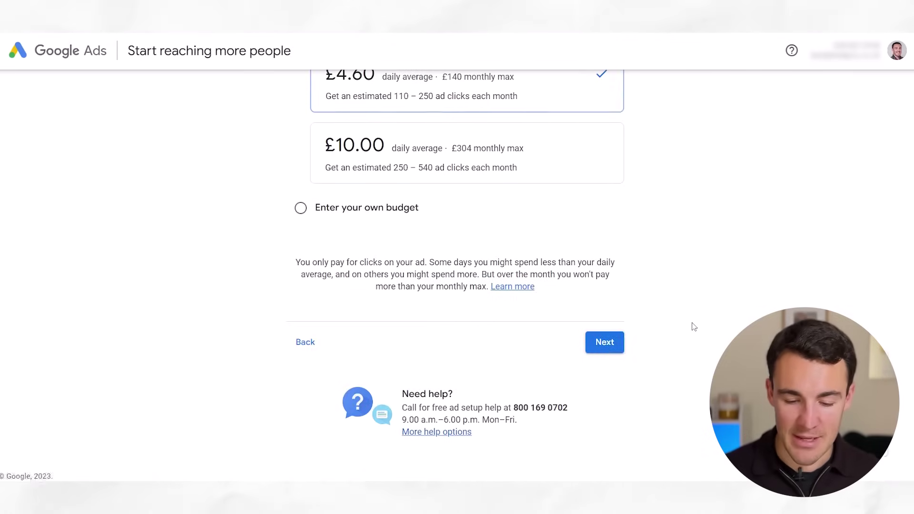
{"action": "left_click", "coordinate": [606, 349]}
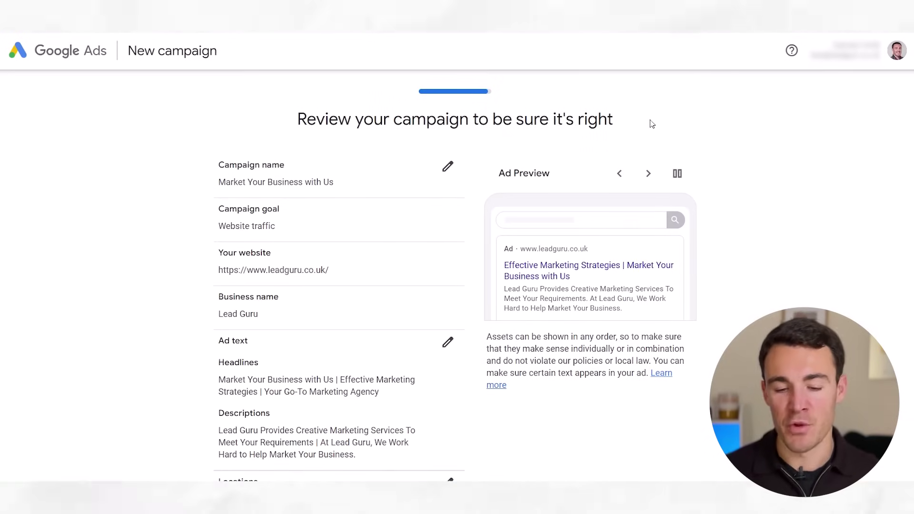
{"action": "scroll", "coordinate": [708, 191], "scroll_direction": "down", "scroll_amount": 6}
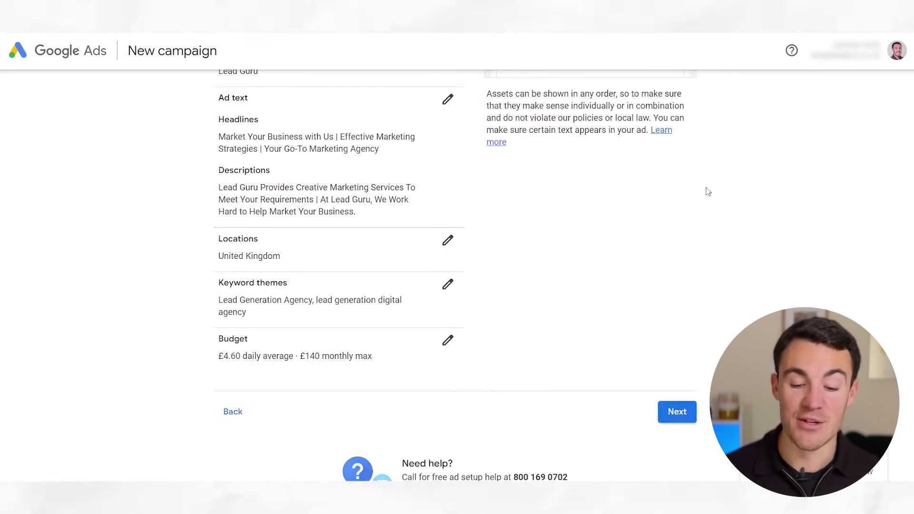
{"action": "left_click", "coordinate": [677, 361]}
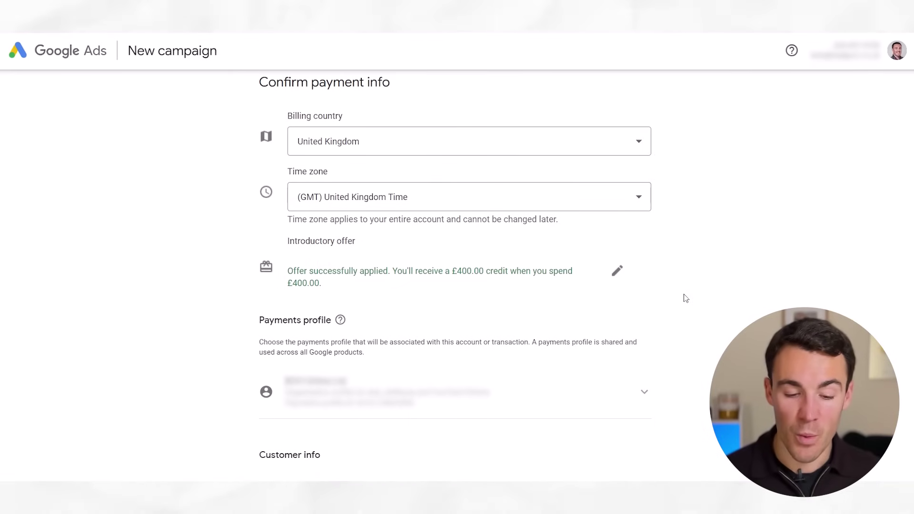
- Review the billing, customer info and available payment methods, and submit the payment info with the existing PayPal account selected
{"action": "scroll", "coordinate": [685, 298], "scroll_direction": "down", "scroll_amount": 4}
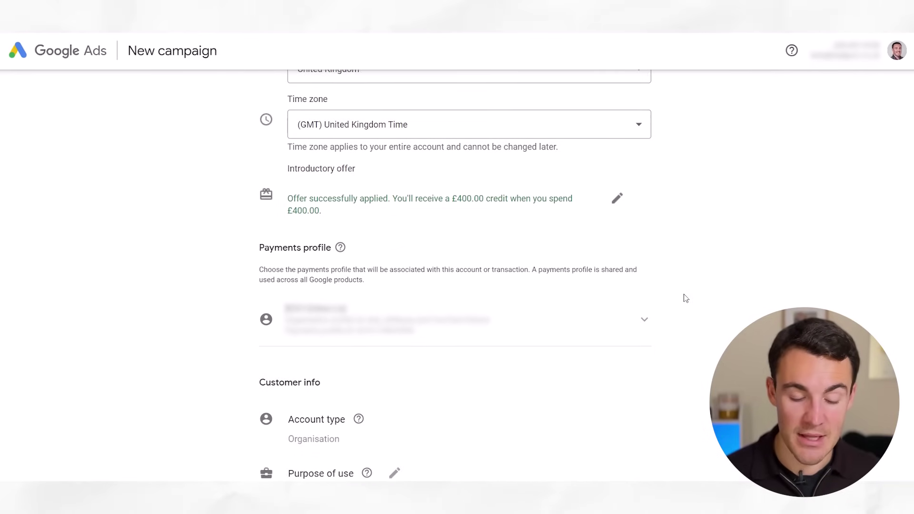
{"action": "scroll", "coordinate": [685, 298], "scroll_direction": "down", "scroll_amount": 5}
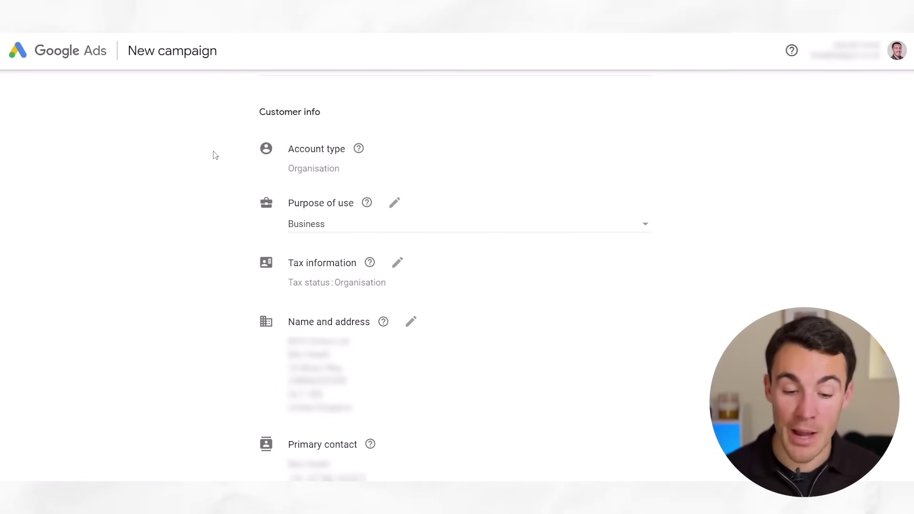
{"action": "scroll", "coordinate": [215, 155], "scroll_direction": "down", "scroll_amount": 1}
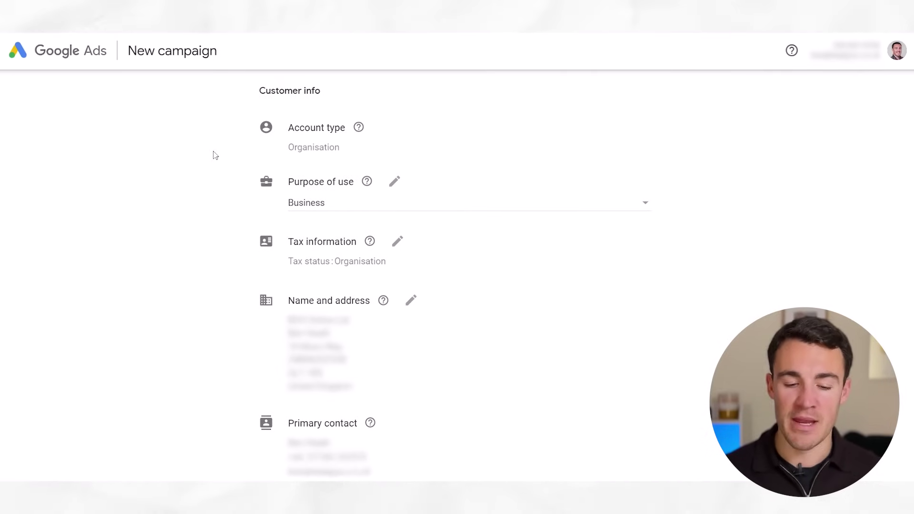
{"action": "scroll", "coordinate": [209, 274], "scroll_direction": "down", "scroll_amount": 2}
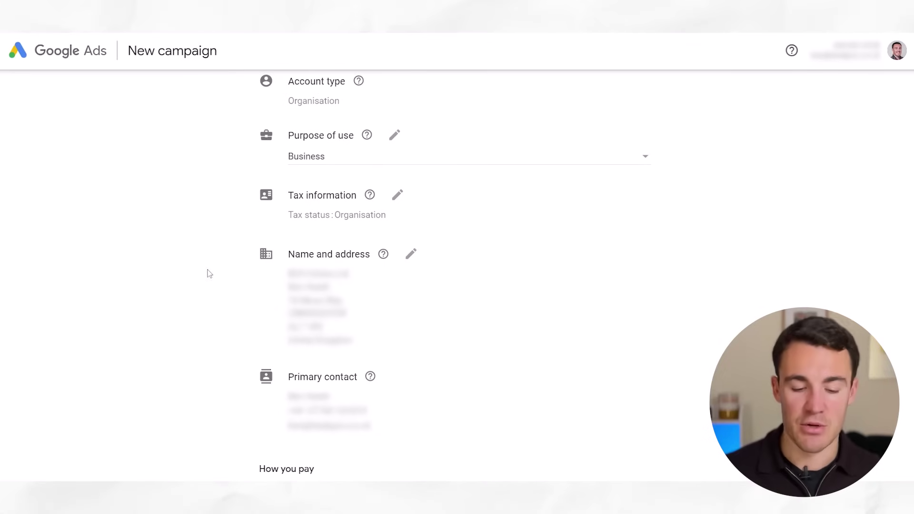
{"action": "scroll", "coordinate": [218, 360], "scroll_direction": "down", "scroll_amount": 3}
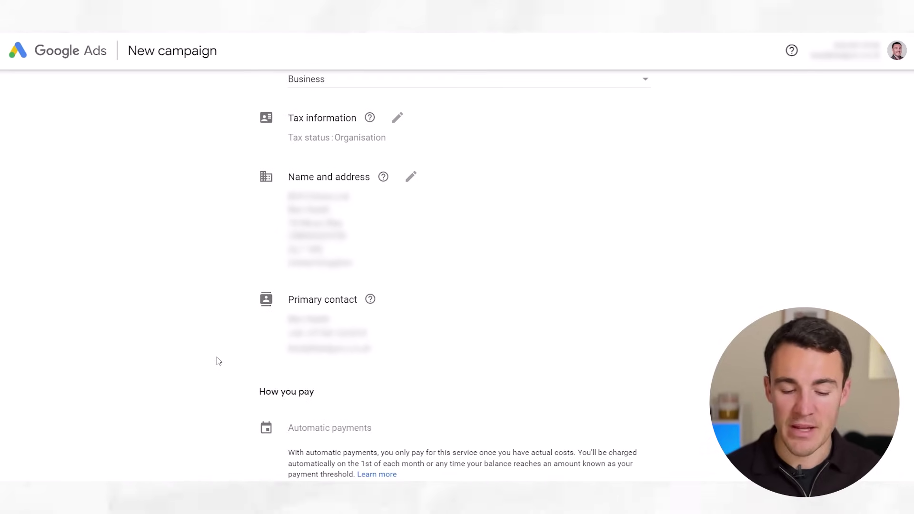
{"action": "scroll", "coordinate": [218, 361], "scroll_direction": "down", "scroll_amount": 10}
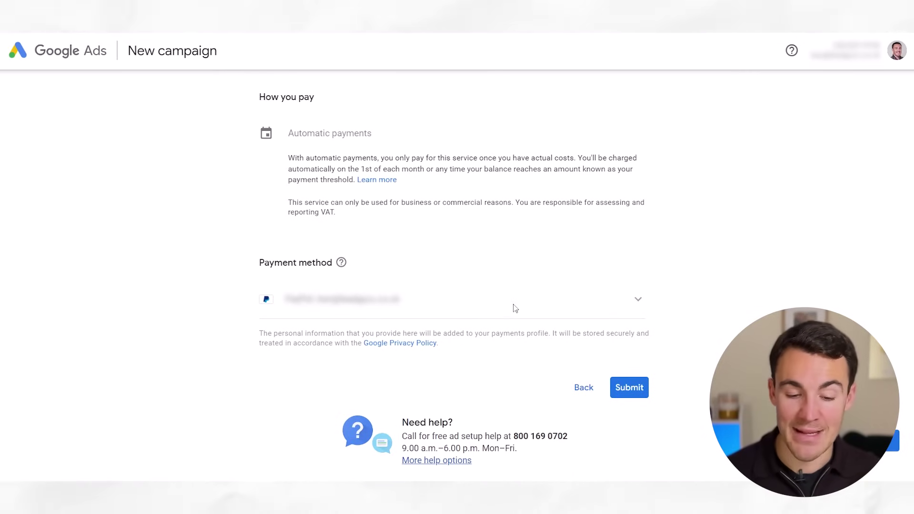
{"action": "left_click", "coordinate": [638, 300]}
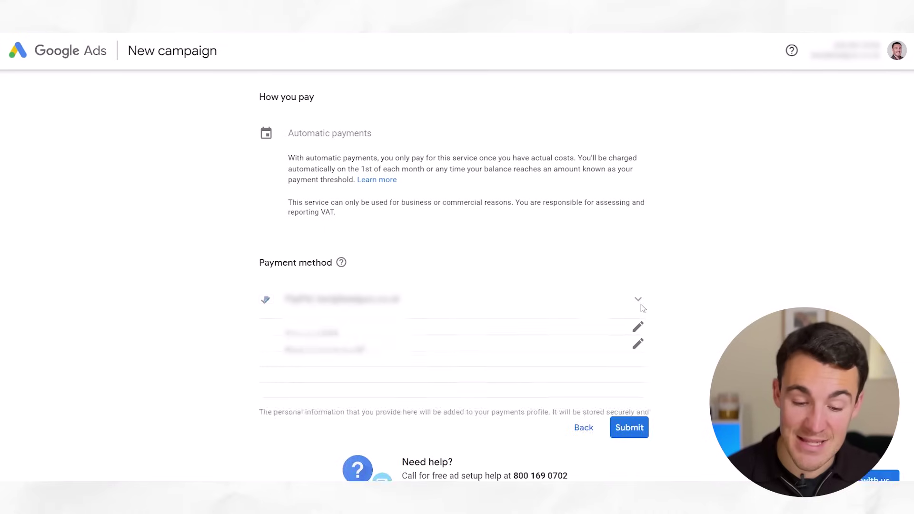
{"action": "scroll", "coordinate": [689, 301], "scroll_direction": "down", "scroll_amount": 2}
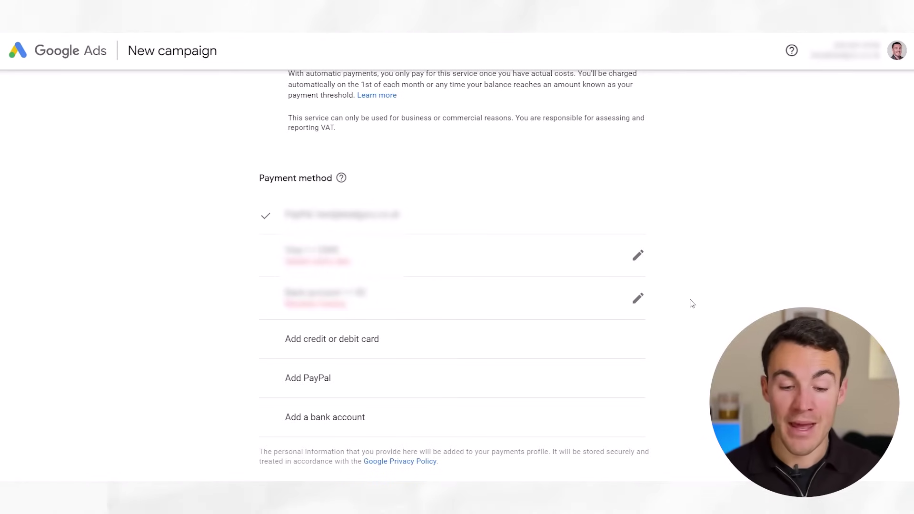
{"action": "scroll", "coordinate": [691, 303], "scroll_direction": "down", "scroll_amount": 2}
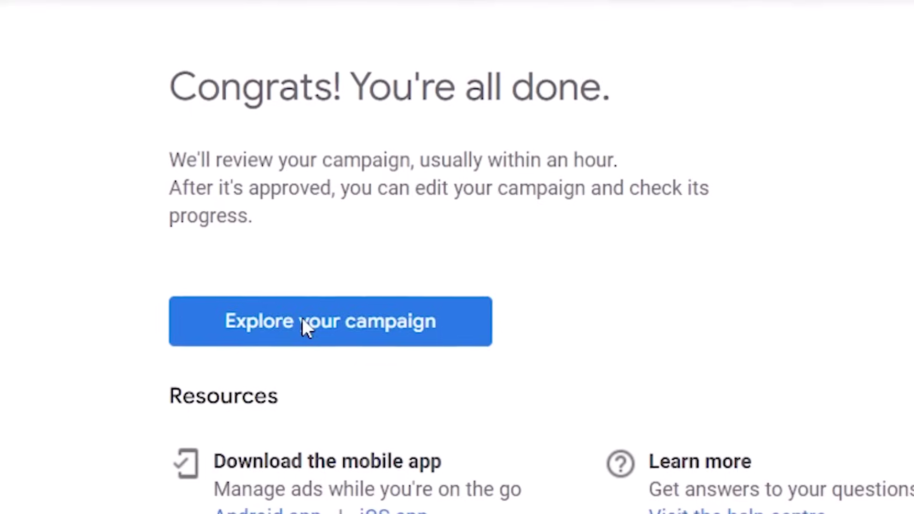
- Open the newly created campaign, pause it forever or until resumed, and dismiss the feedback survey
{"action": "left_click", "coordinate": [306, 321]}
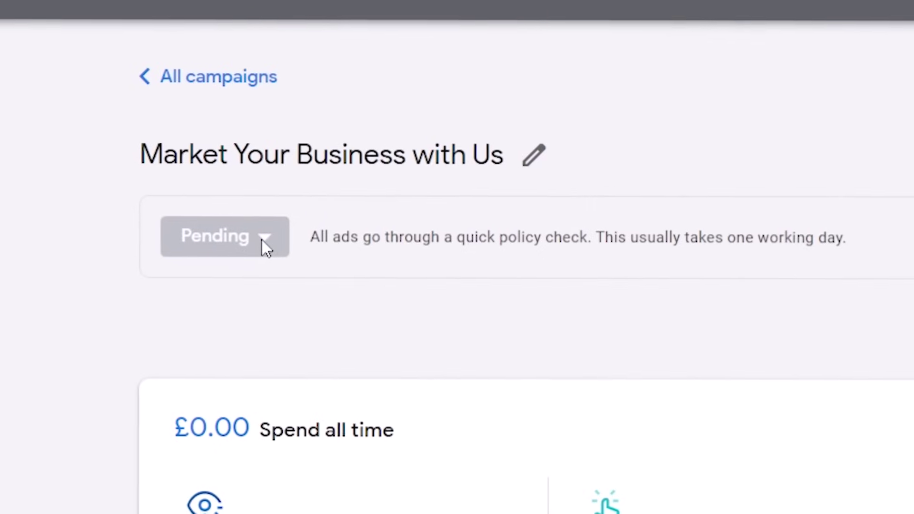
{"action": "left_click", "coordinate": [226, 174]}
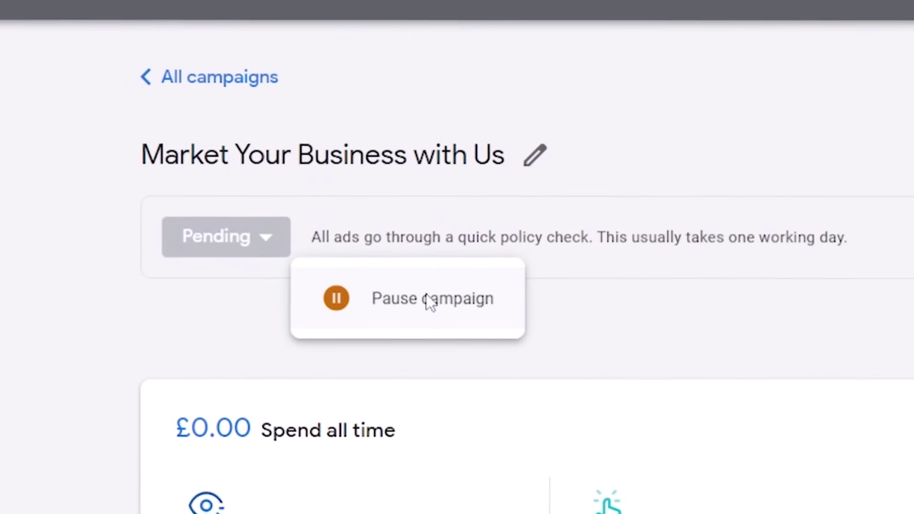
{"action": "left_click", "coordinate": [428, 301]}
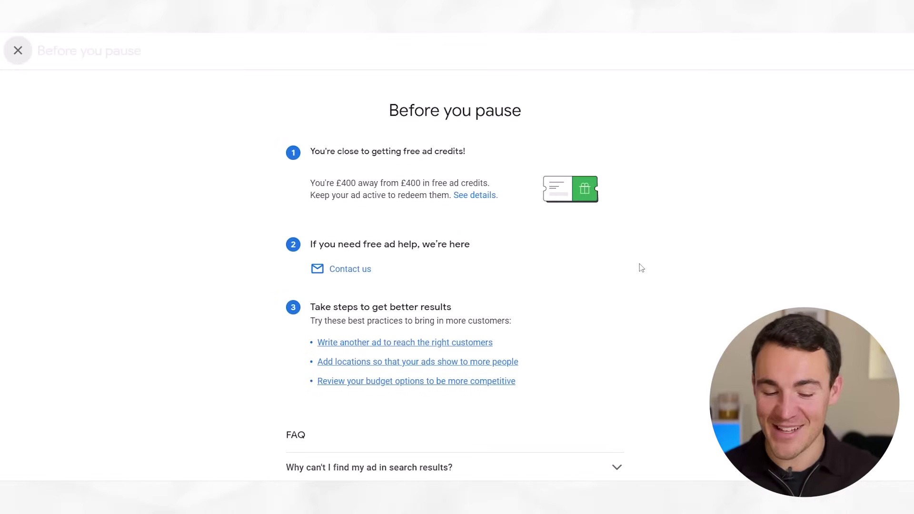
{"action": "scroll", "coordinate": [641, 267], "scroll_direction": "down", "scroll_amount": 5}
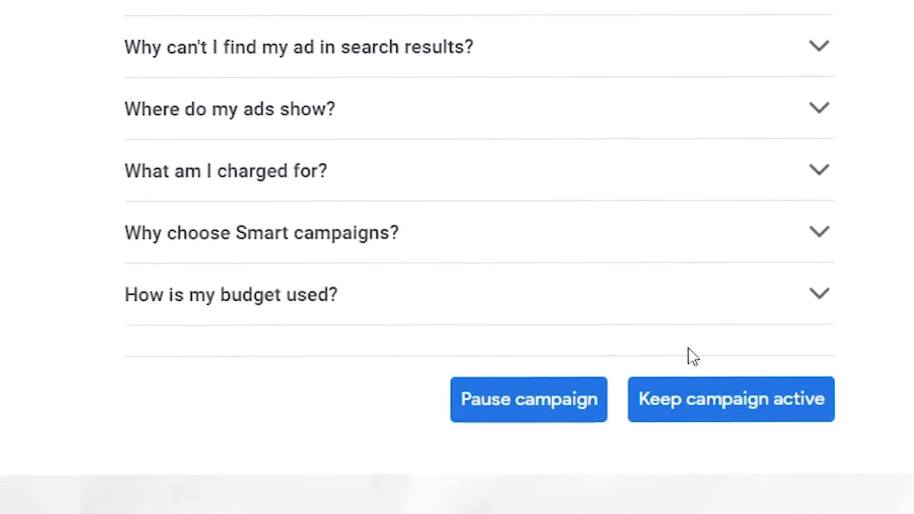
{"action": "left_click", "coordinate": [508, 408]}
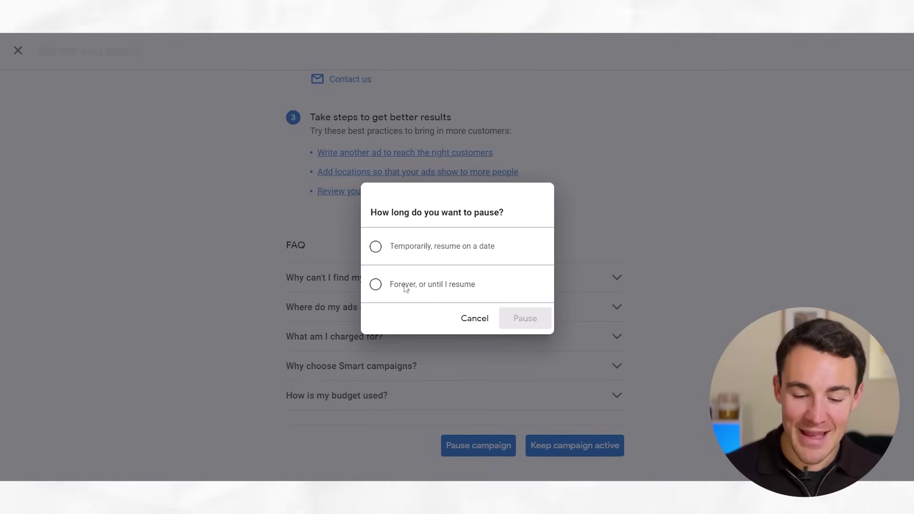
{"action": "left_click", "coordinate": [533, 317]}
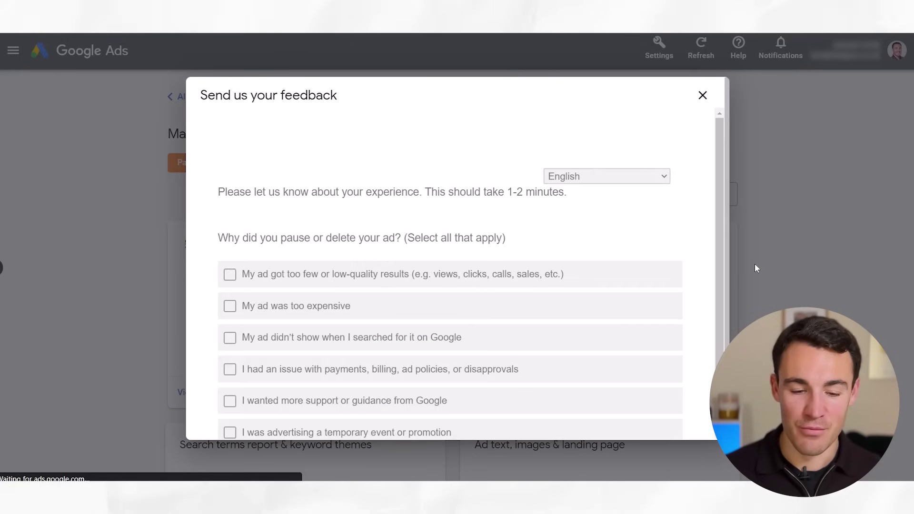
{"action": "left_click", "coordinate": [703, 95]}
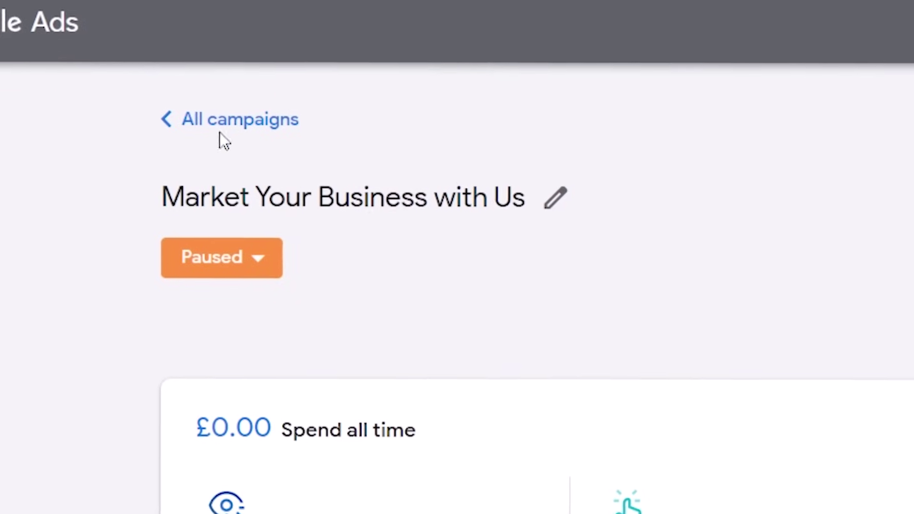
- Return to the overview of all campaigns and switch the account from Smart Mode to Expert Mode
{"action": "left_click", "coordinate": [238, 117]}
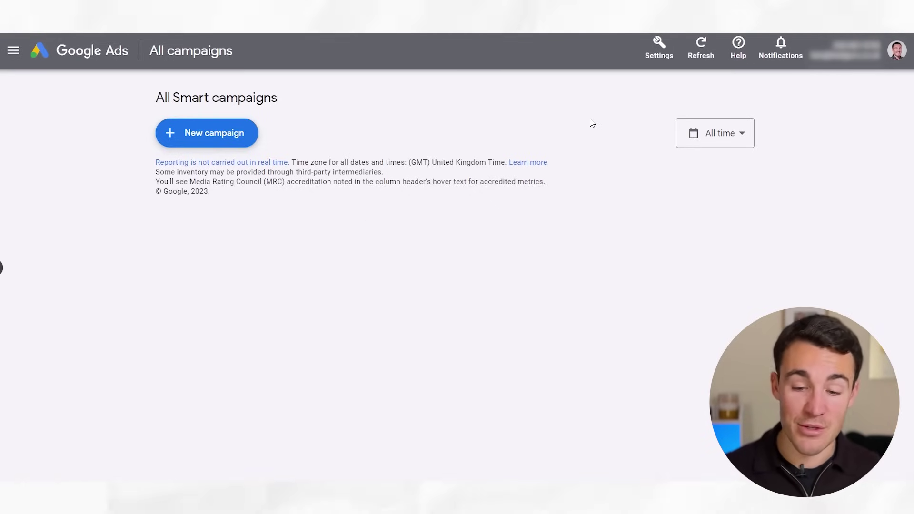
{"action": "left_click", "coordinate": [655, 56]}
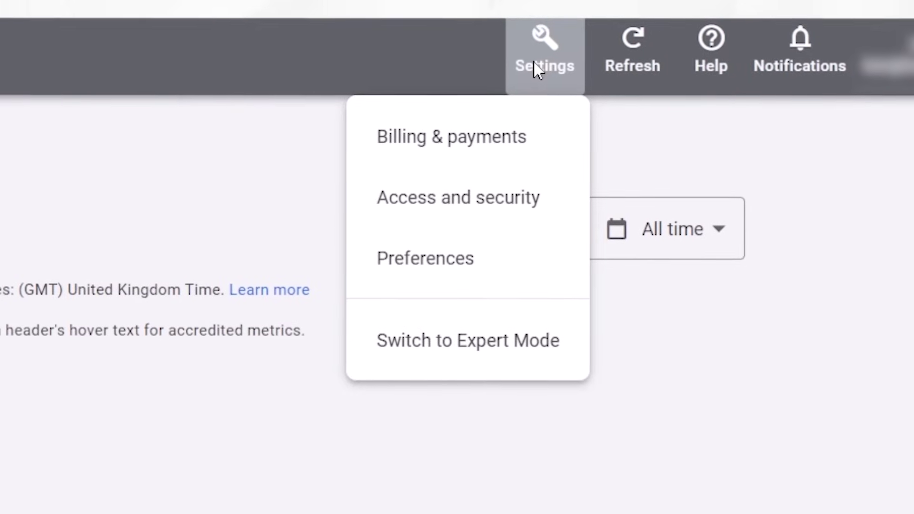
{"action": "left_click", "coordinate": [455, 357]}
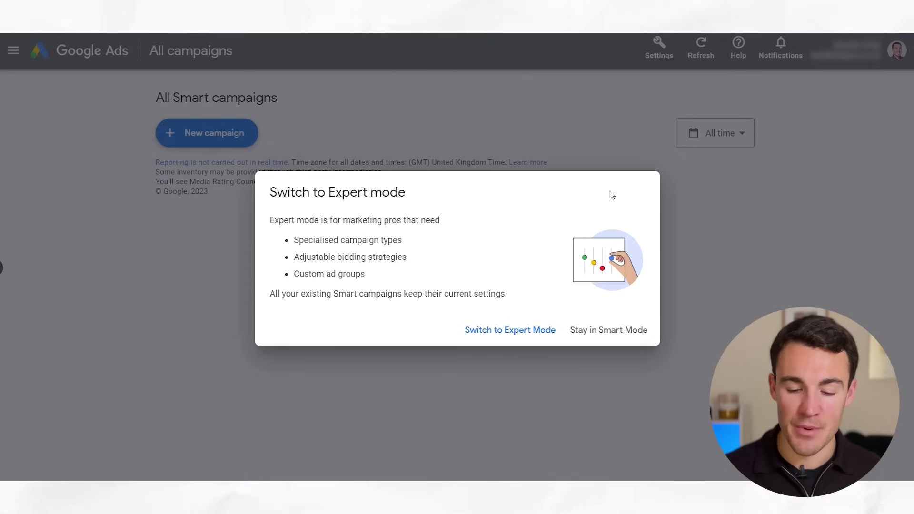
{"action": "left_click", "coordinate": [513, 335]}
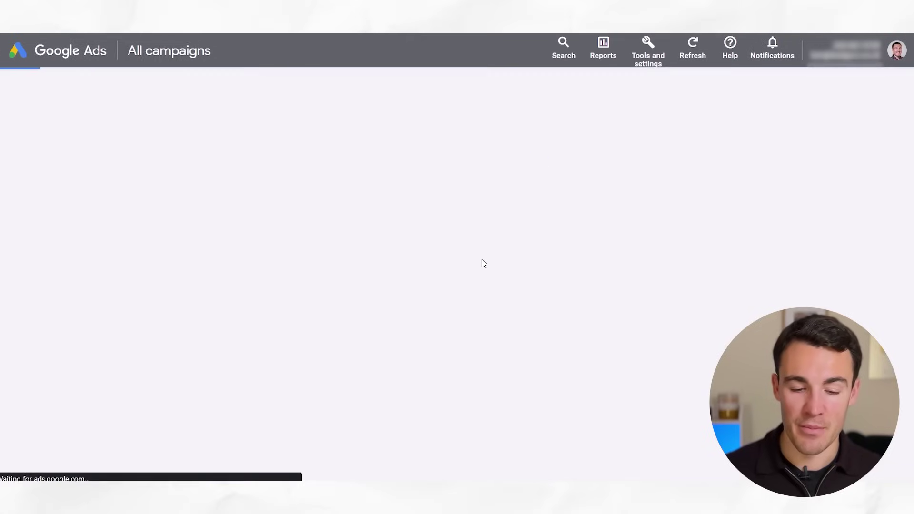